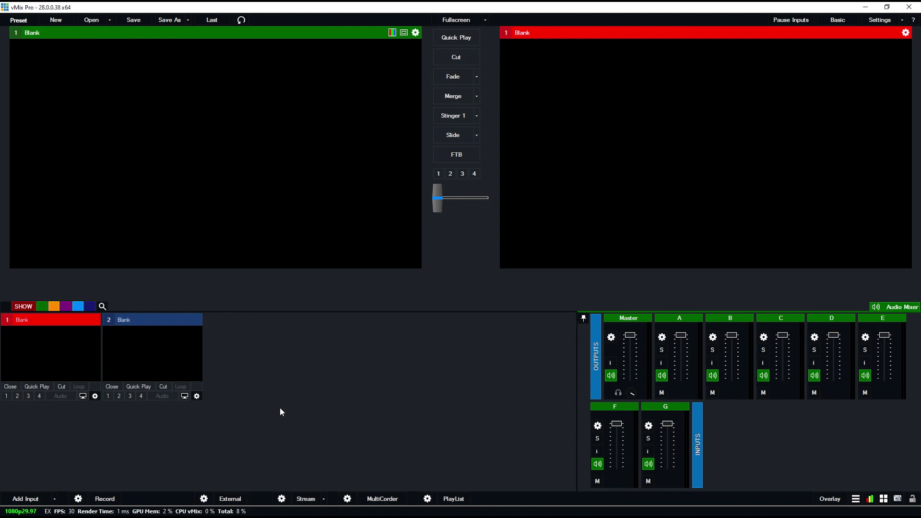
Step: Review stream destinations 2, 3 and 4 in Streaming Settings, returning to stream 1
click(282, 499)
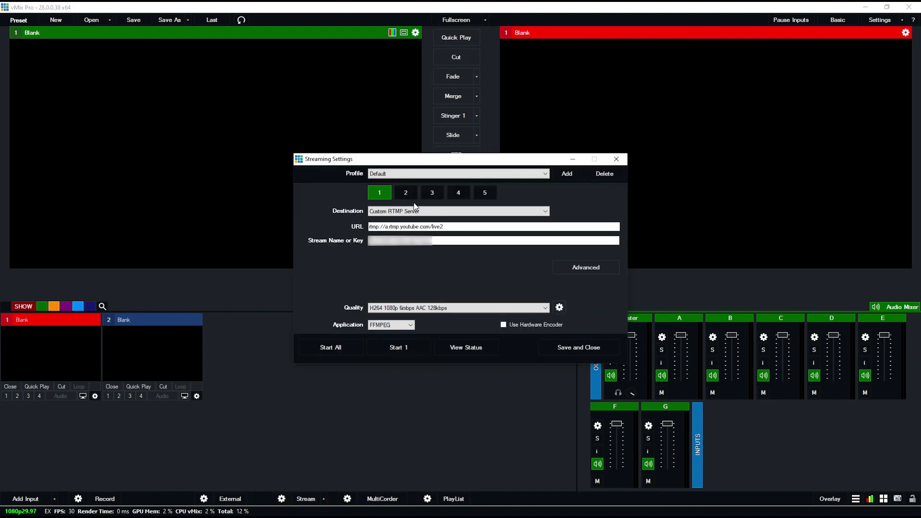
click(403, 191)
click(432, 191)
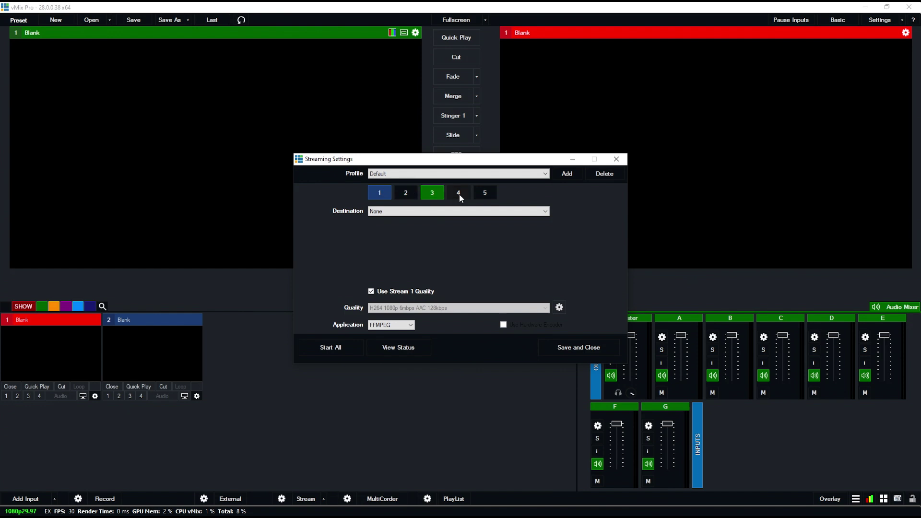
click(459, 193)
click(485, 195)
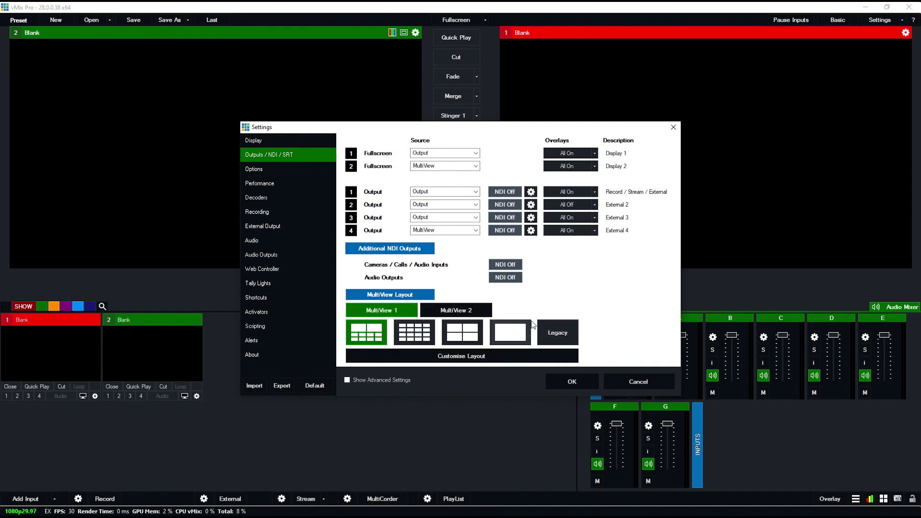
Step: Select the MultiView 2 tab and open its Customise Layout dialog
click(459, 310)
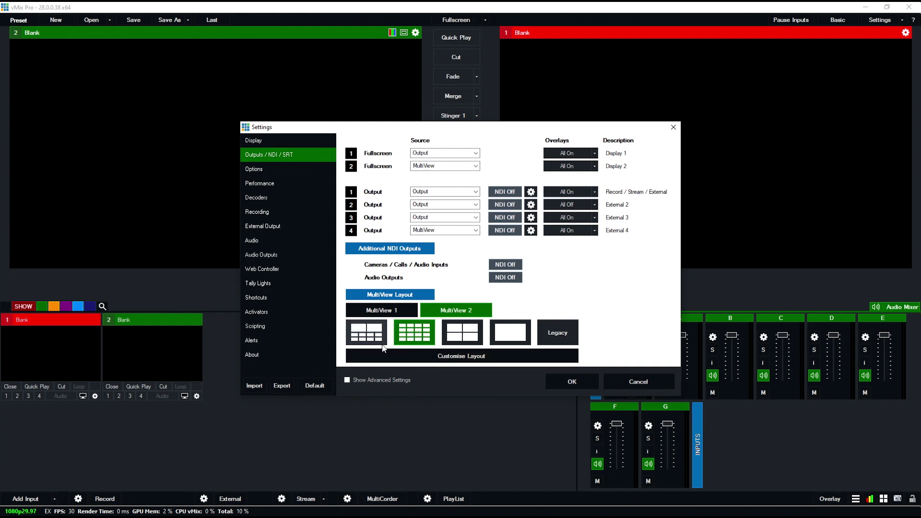
click(416, 361)
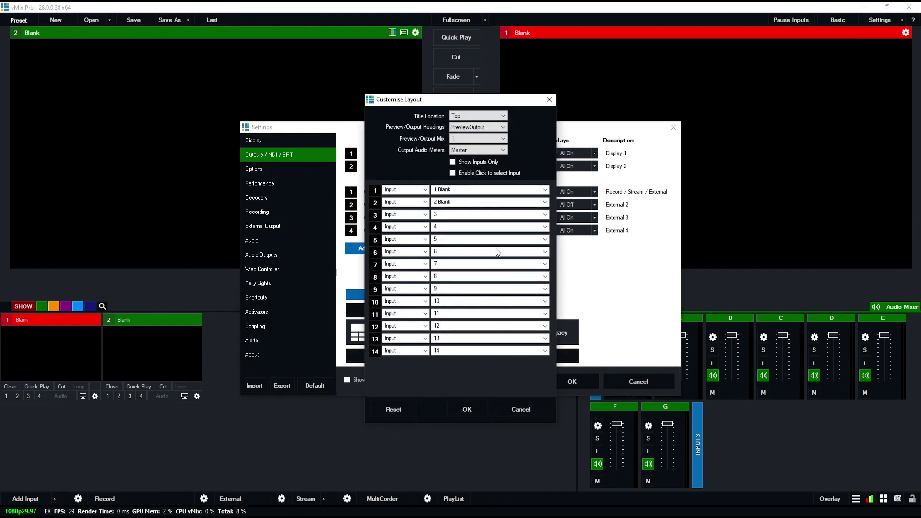
Step: Keep Mix 1 and the Master bus, then enable Show Inputs Only and Click to select Input
click(473, 139)
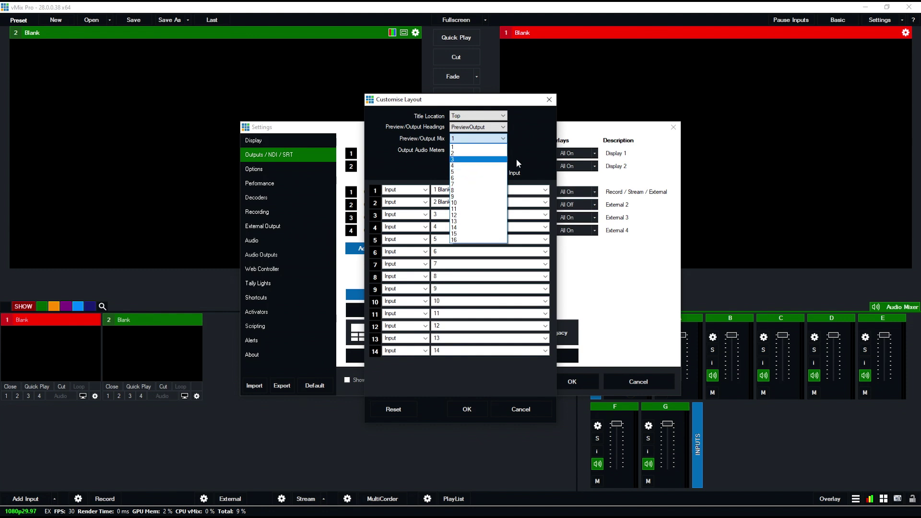
click(537, 154)
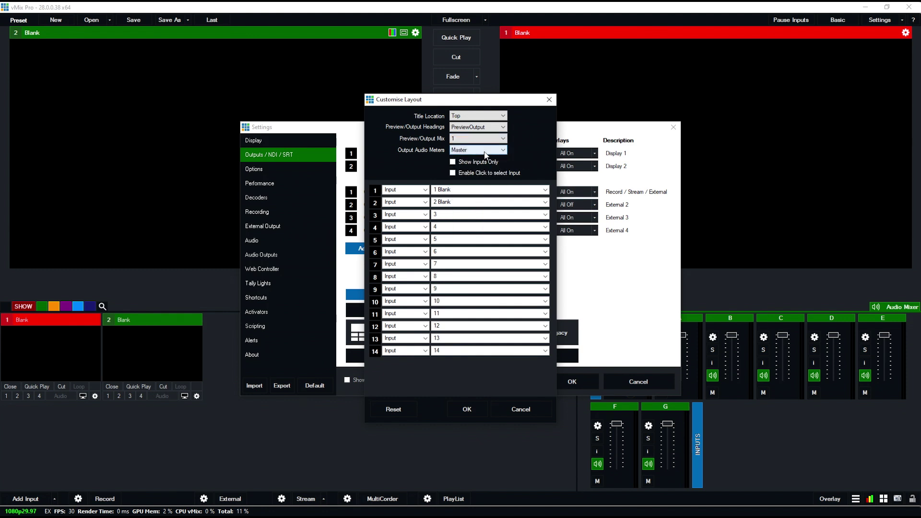
click(486, 155)
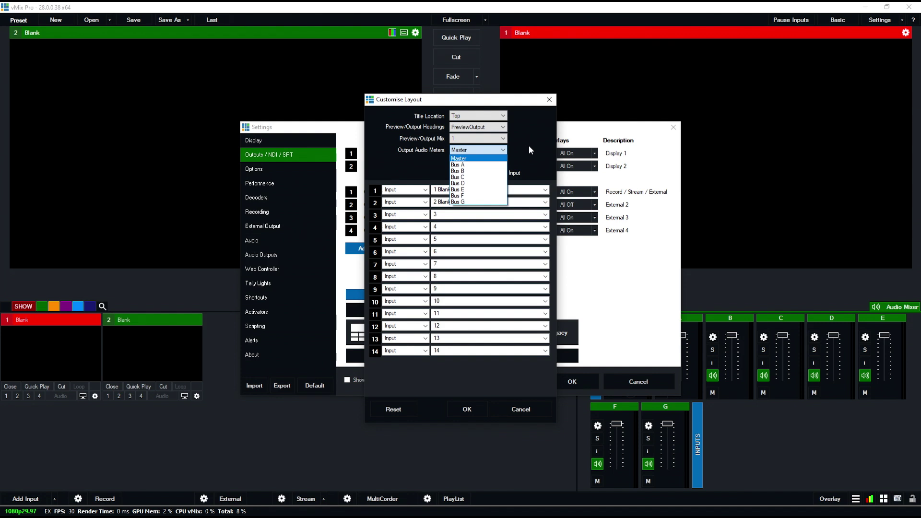
click(546, 144)
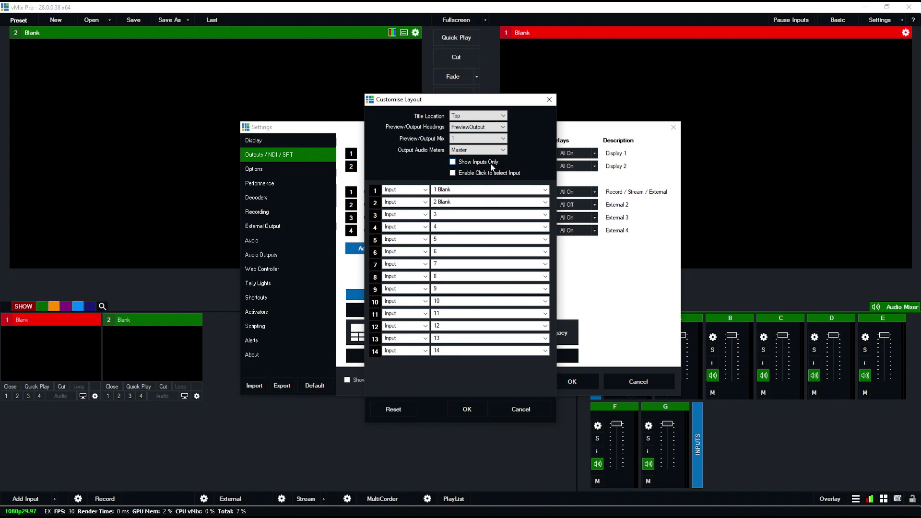
click(454, 164)
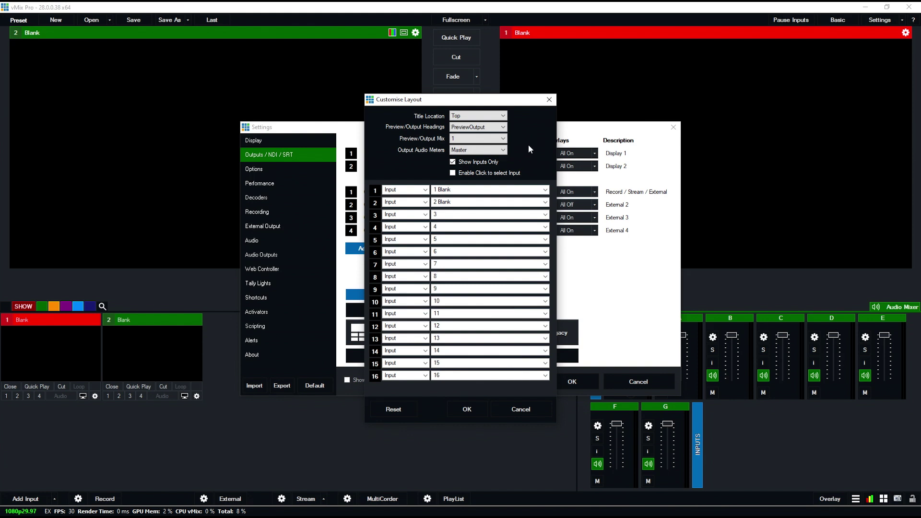
click(453, 174)
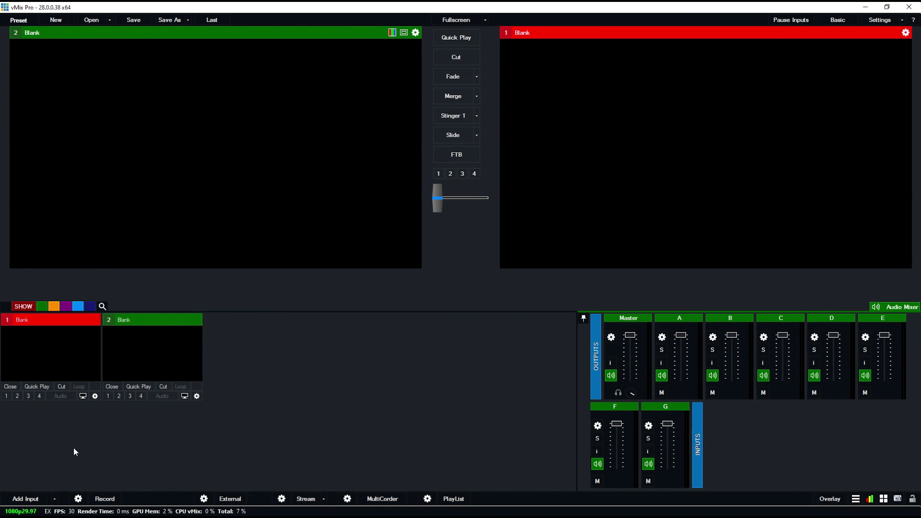
Step: Open the Audio Outputs page from the Settings dropdown
click(898, 20)
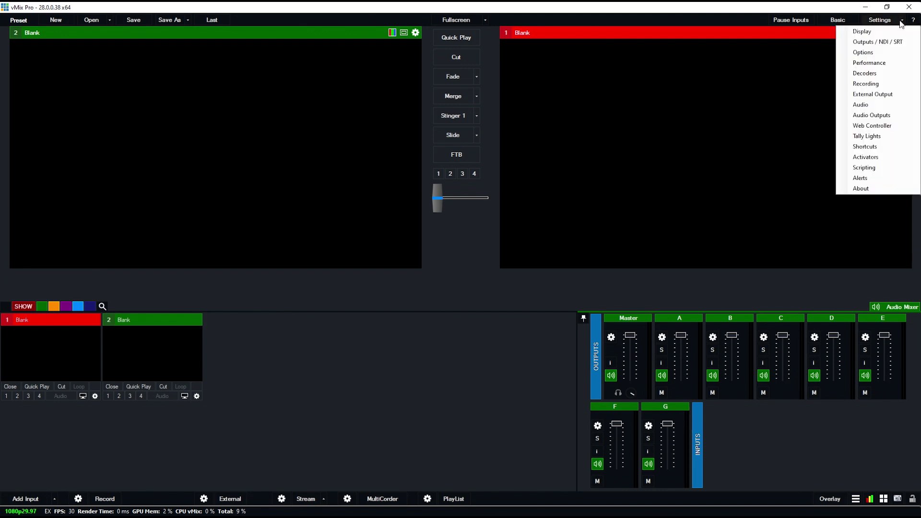
click(861, 116)
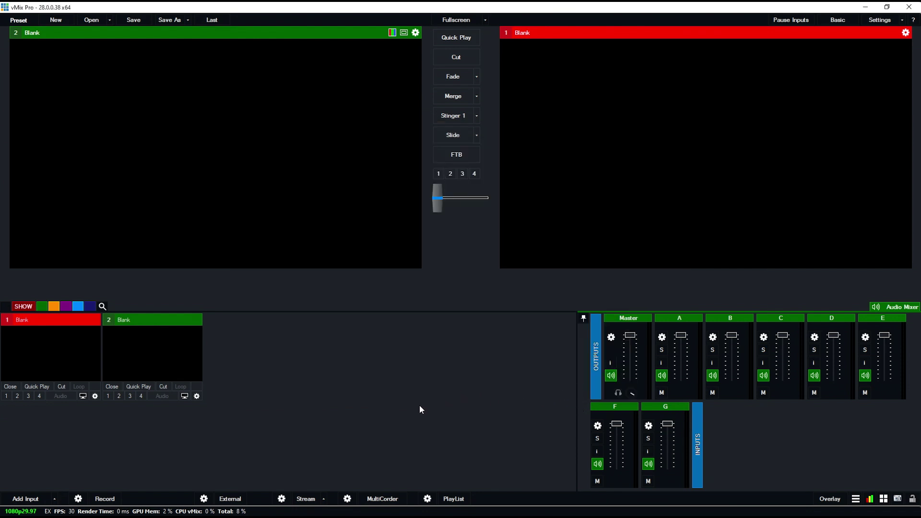
Step: Add LIVE X NYE CASE STUDY.mp4 from the recent video list as input 1
click(26, 499)
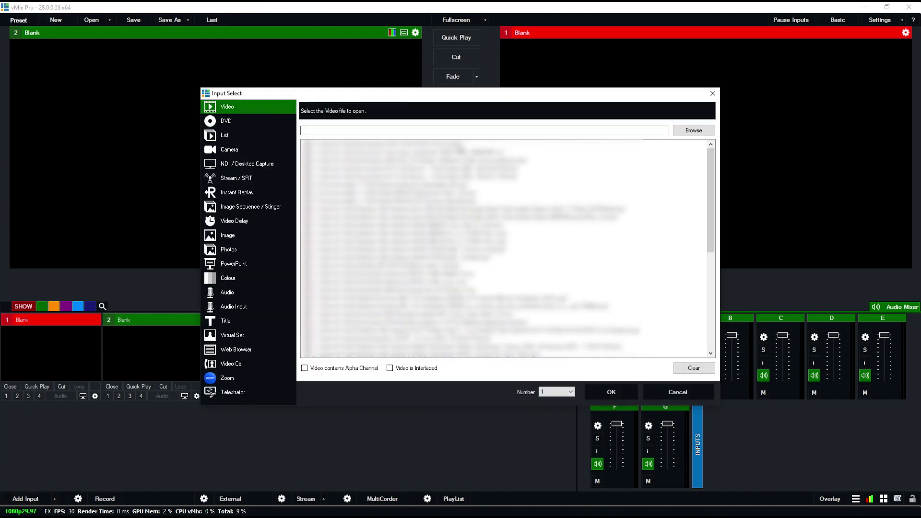
click(384, 143)
click(604, 392)
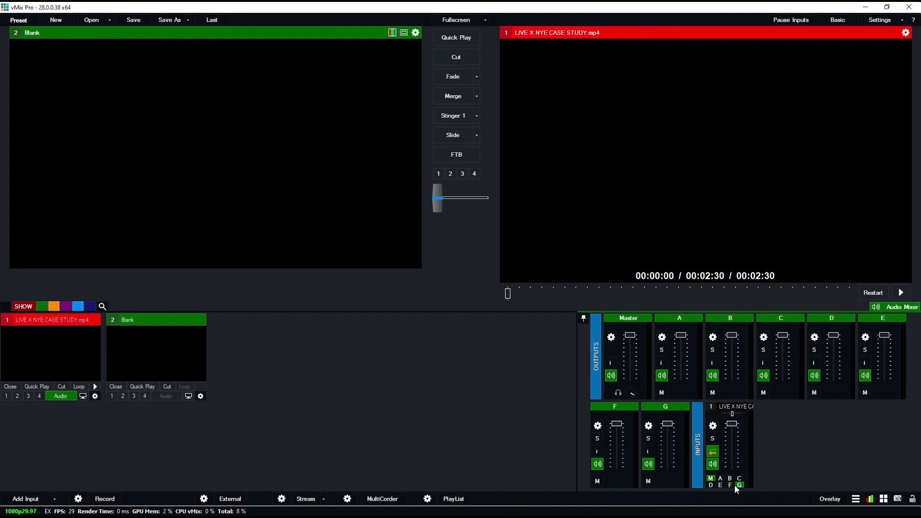
click(902, 20)
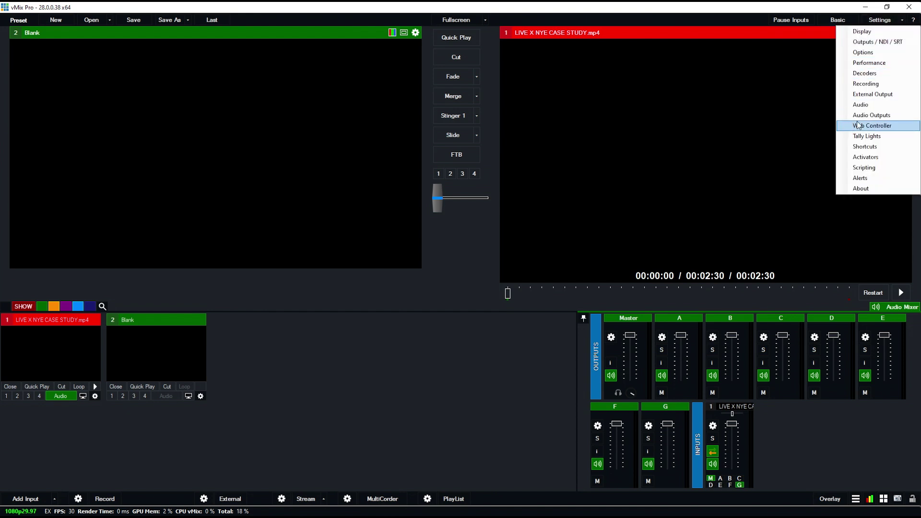
click(870, 104)
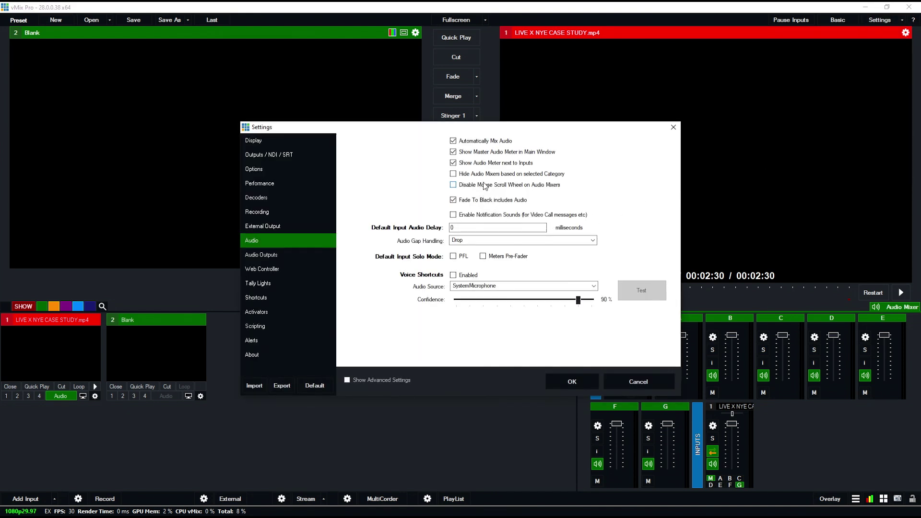
key(Escape)
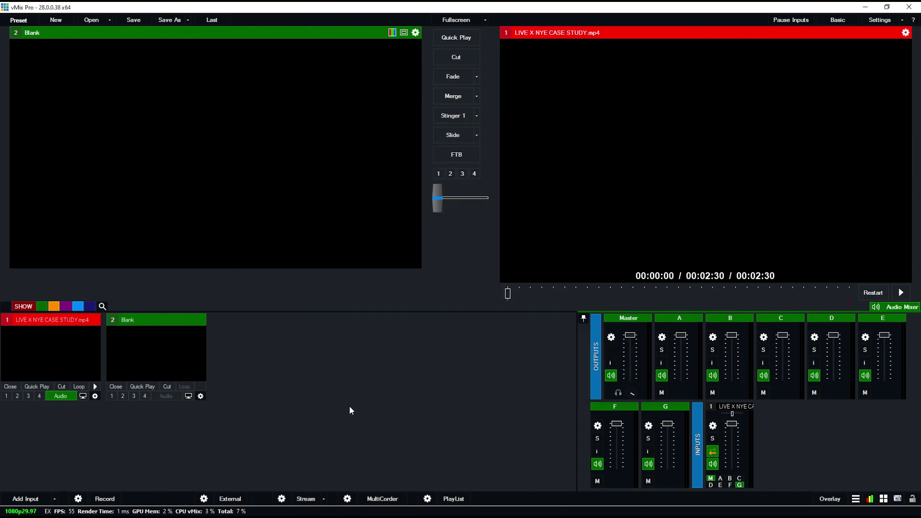
click(27, 499)
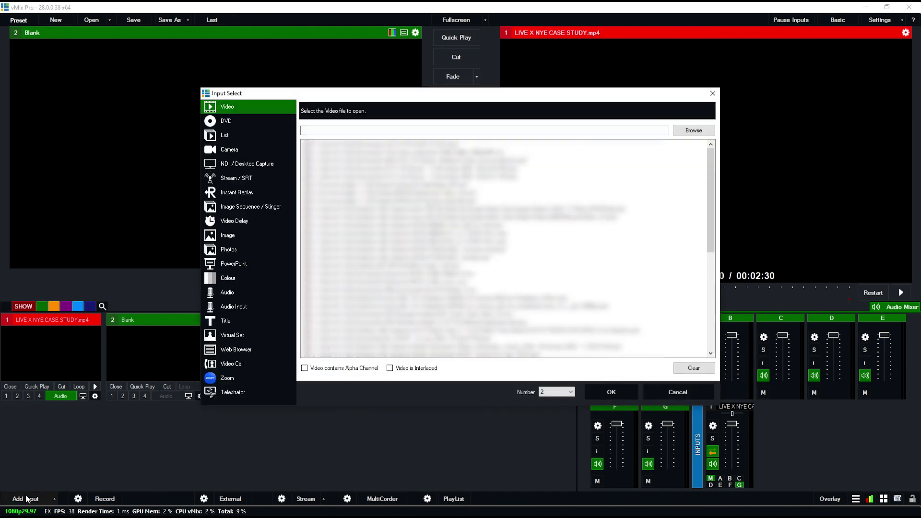
Step: Inspect the Application Audio input options, then choose Mix from the Add Input quick list
click(220, 292)
click(249, 307)
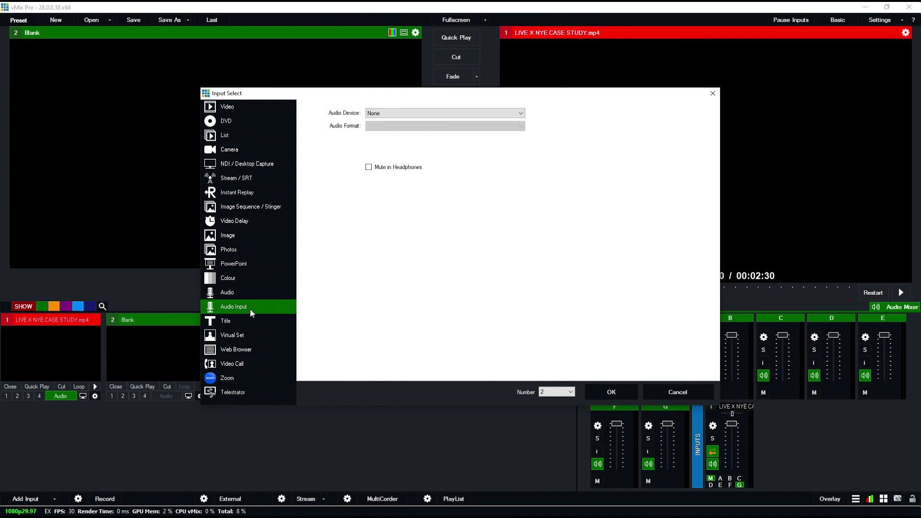
click(457, 113)
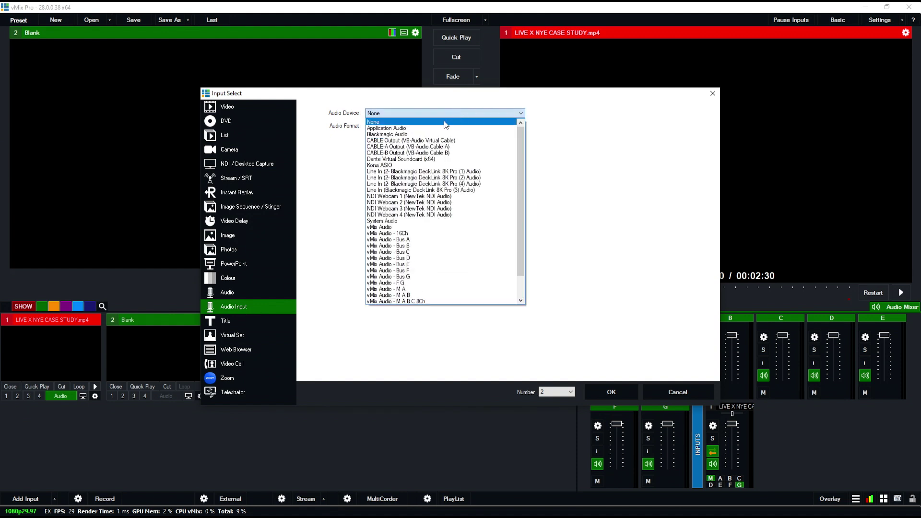
click(434, 128)
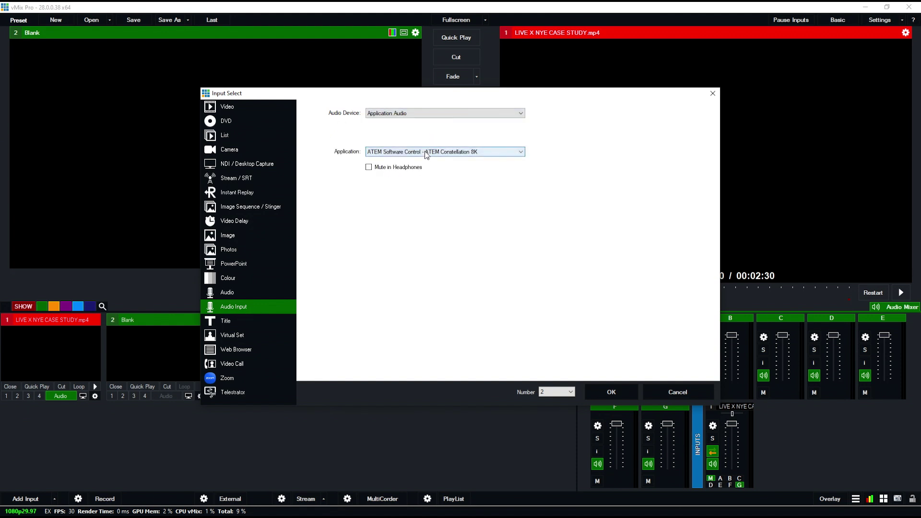
click(425, 152)
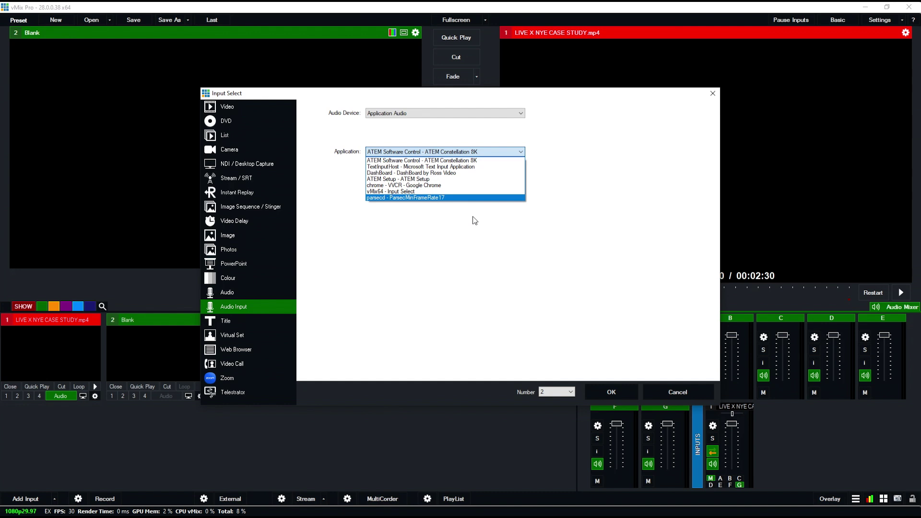
click(444, 115)
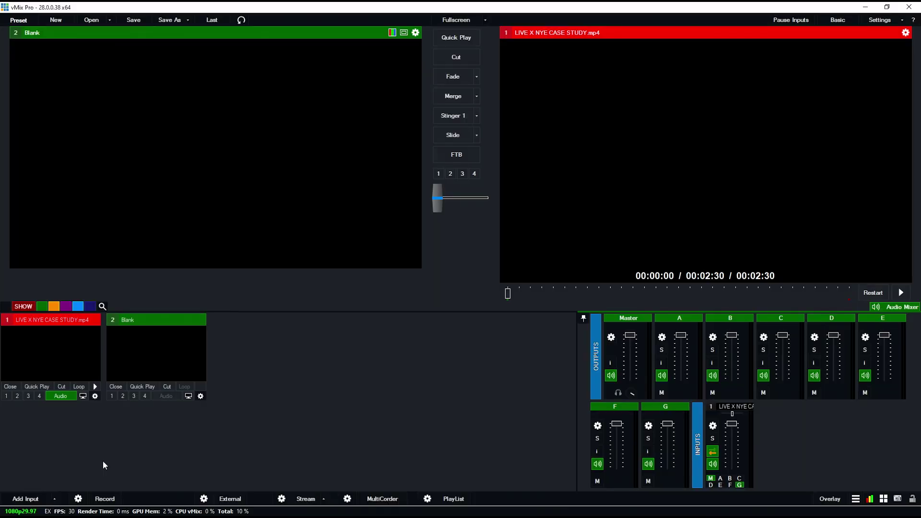
click(54, 502)
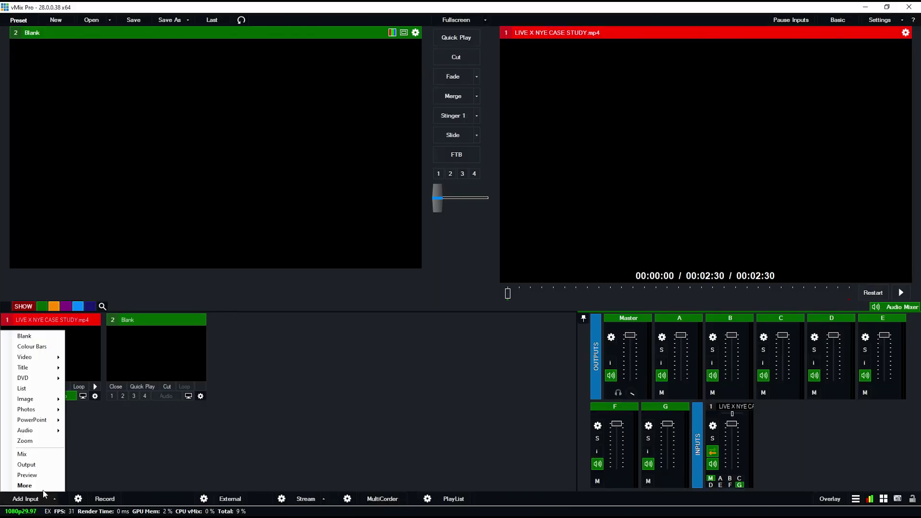
click(33, 451)
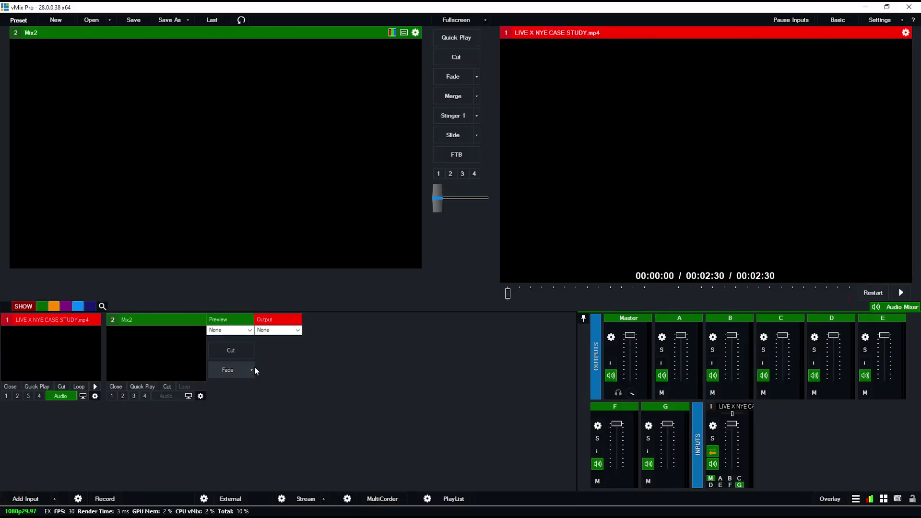
Step: View Mix2's Stinger transition options, leaving Fade unchanged
click(252, 370)
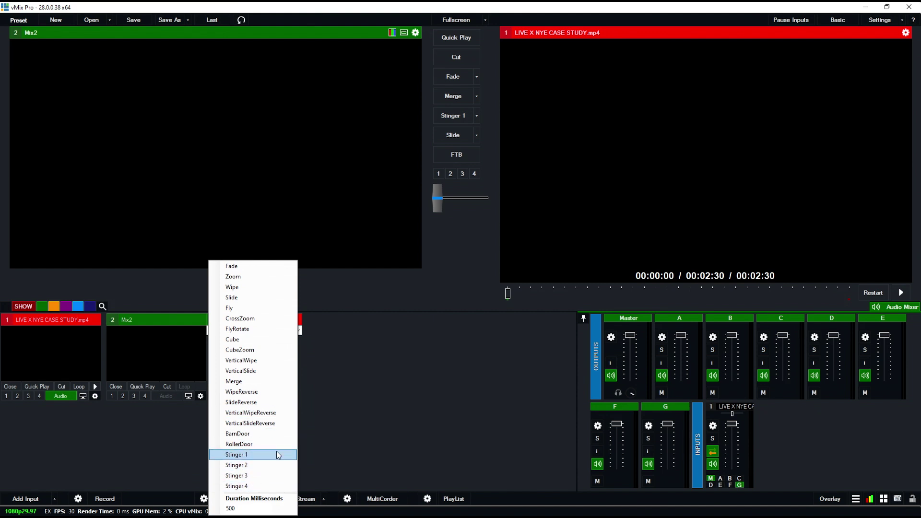
click(326, 444)
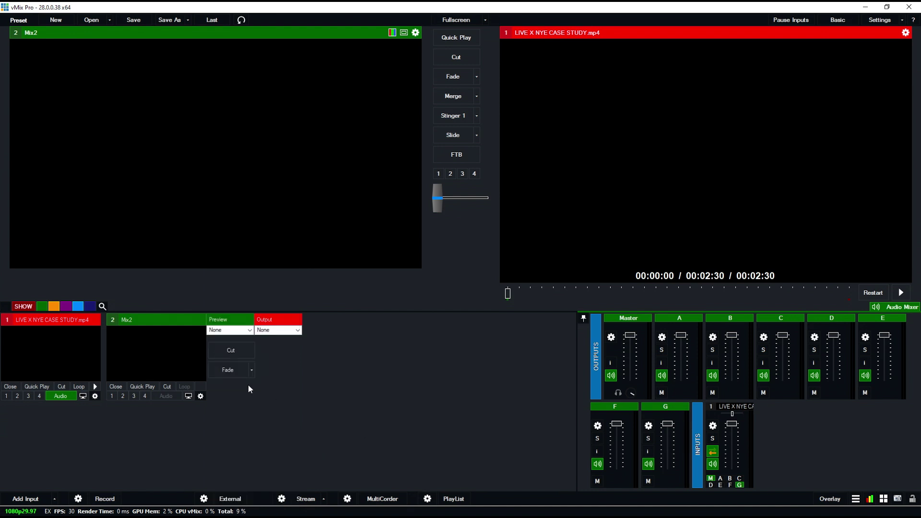
Step: Create a key A shortcut running the OverlayInput1 function and choose its target mix
click(903, 22)
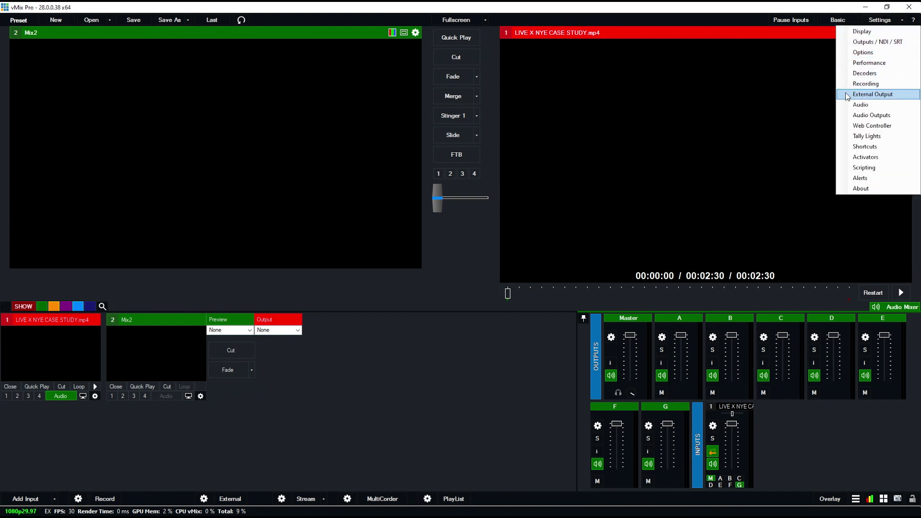
click(862, 149)
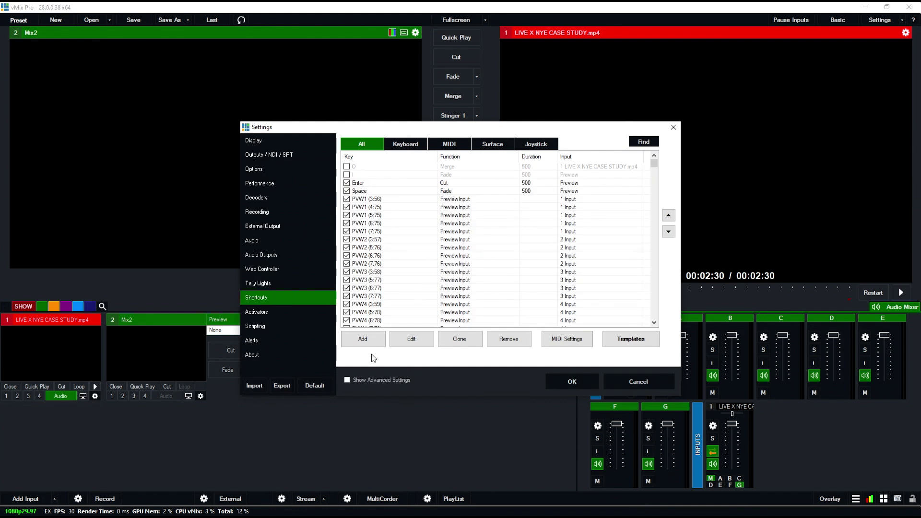
click(363, 340)
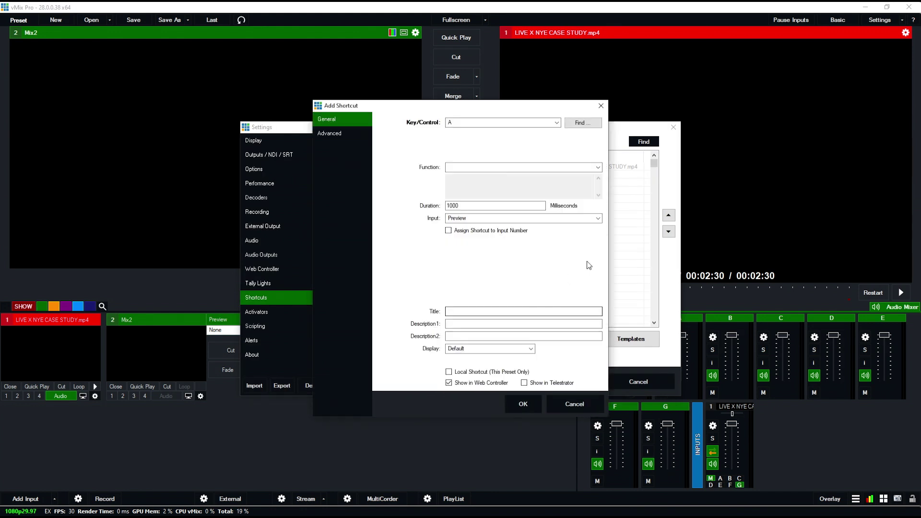
click(598, 167)
click(466, 294)
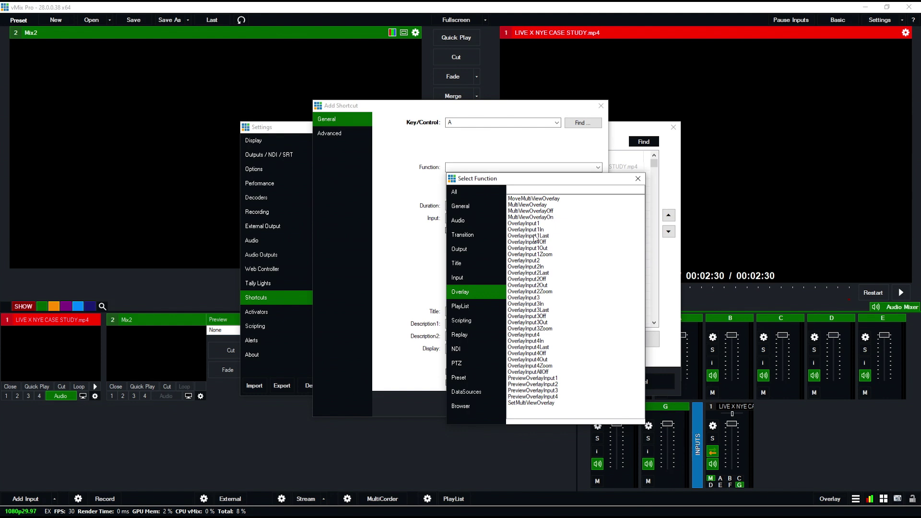
double_click(522, 223)
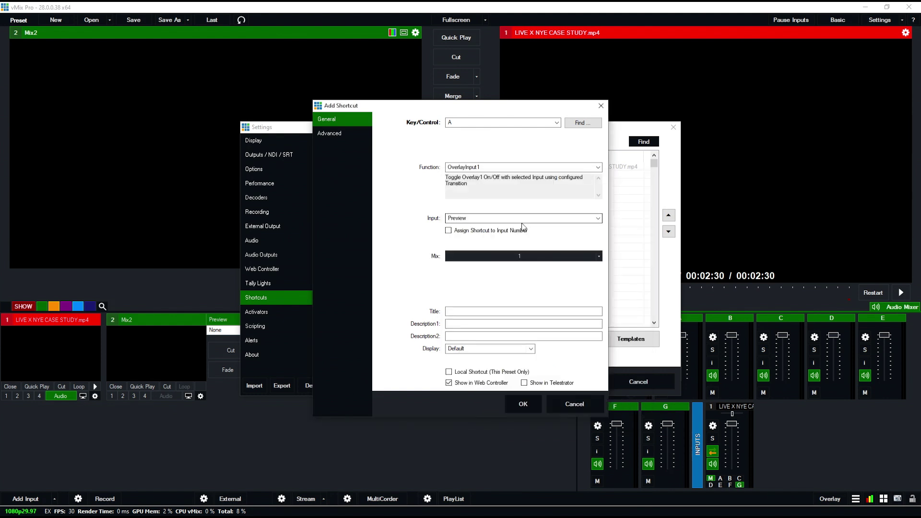
click(497, 257)
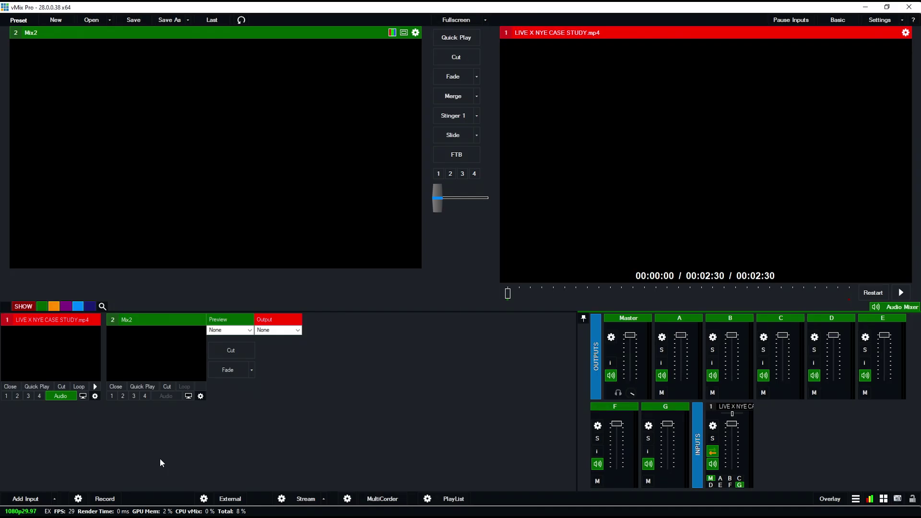
click(895, 17)
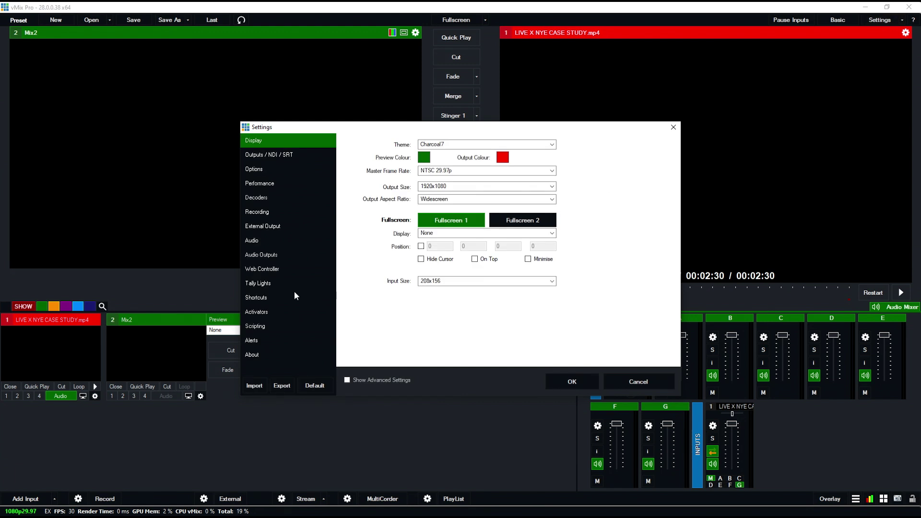
click(277, 269)
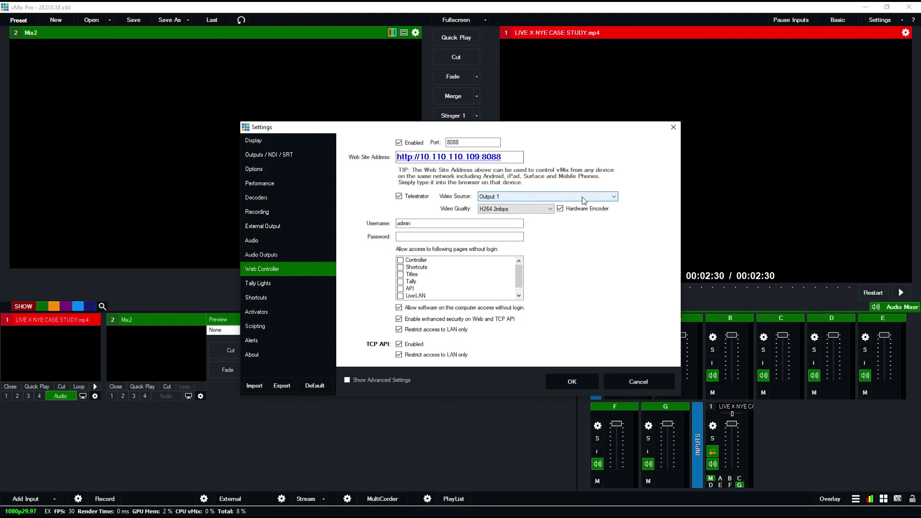
click(563, 382)
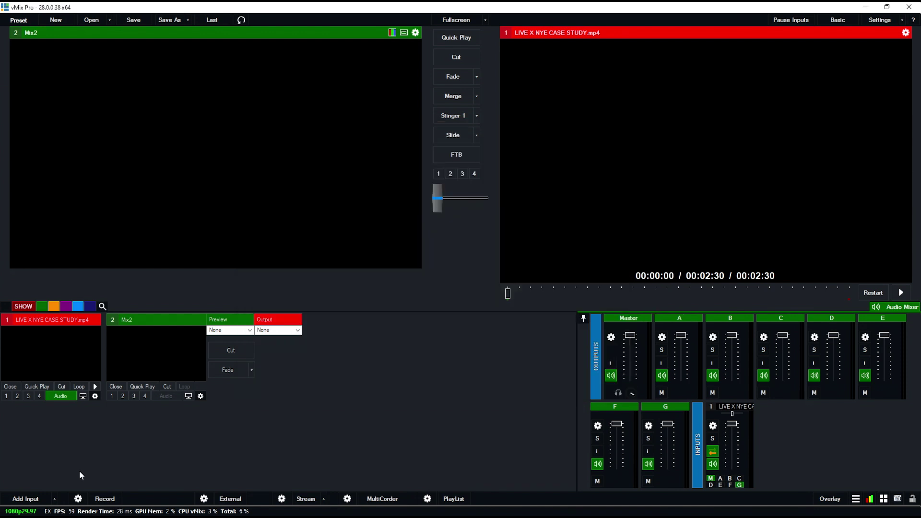
Step: Add a Telestrator input as input 3
click(27, 499)
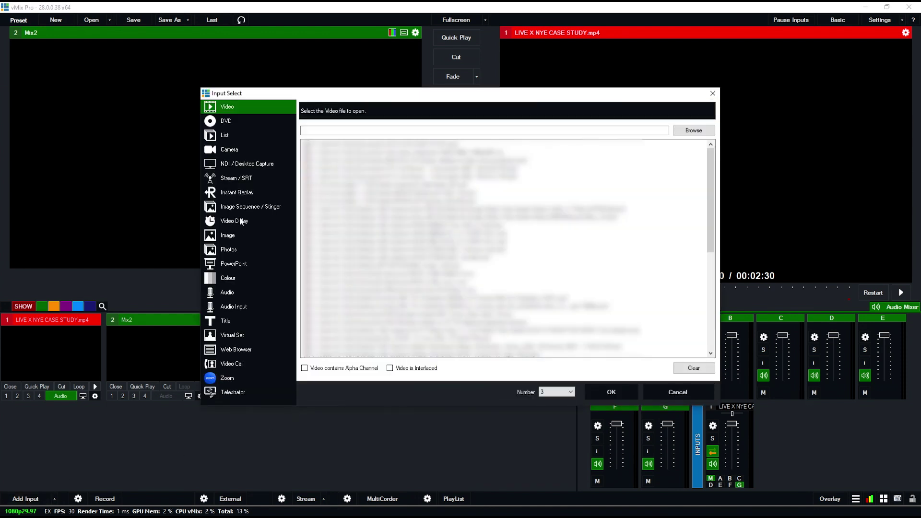
click(239, 392)
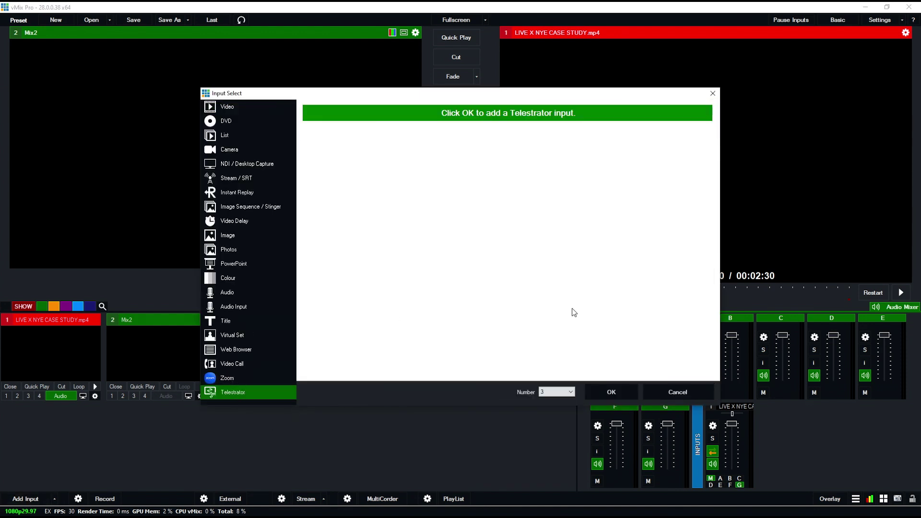
click(603, 390)
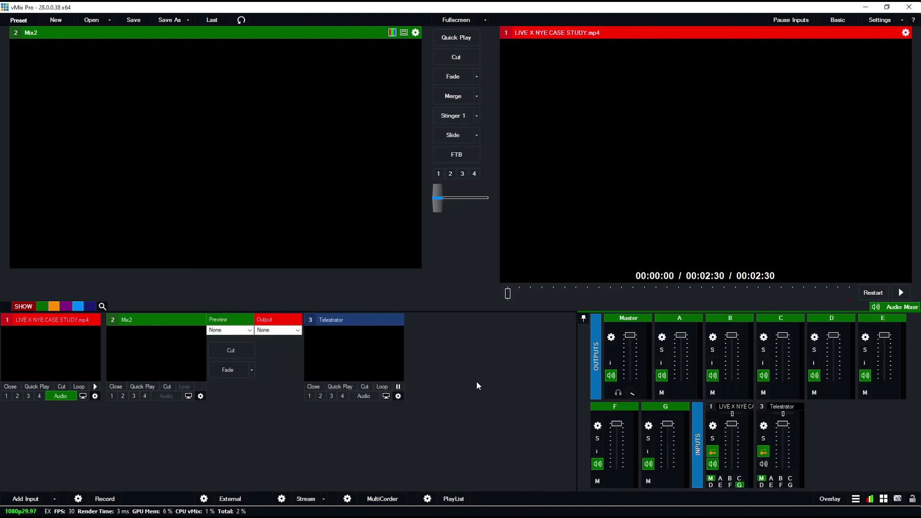
Step: Review the Telestrator's settings, then put it on overlay 1
click(398, 396)
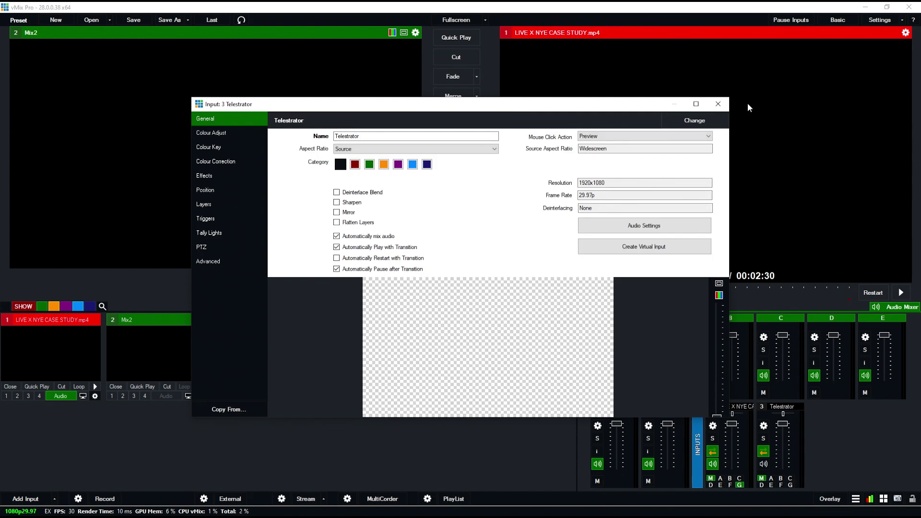
click(718, 104)
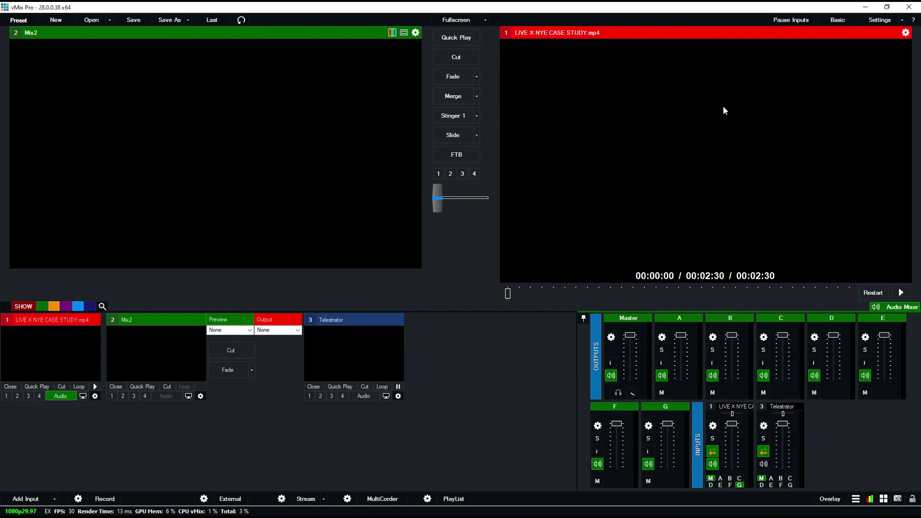
click(309, 396)
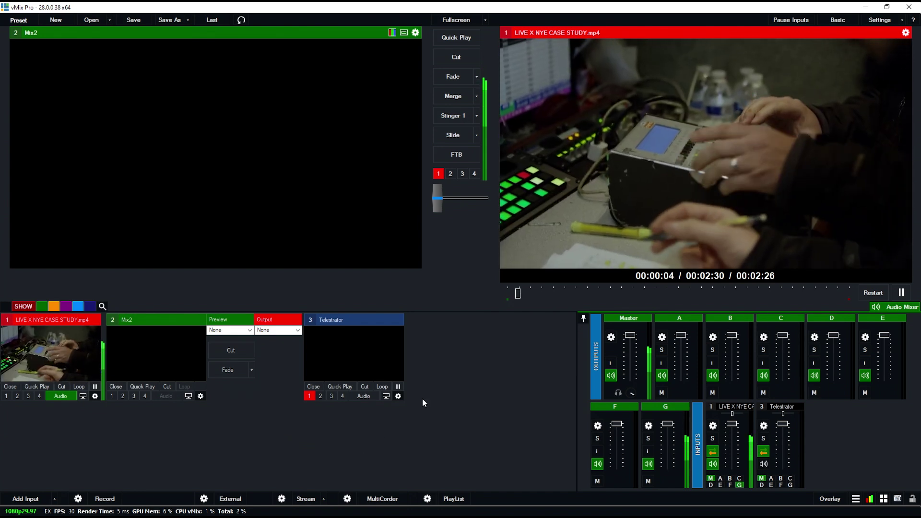
Step: Draw cyan freehand loops around two faces, an elongated loop and a curve
key(alt+Tab)
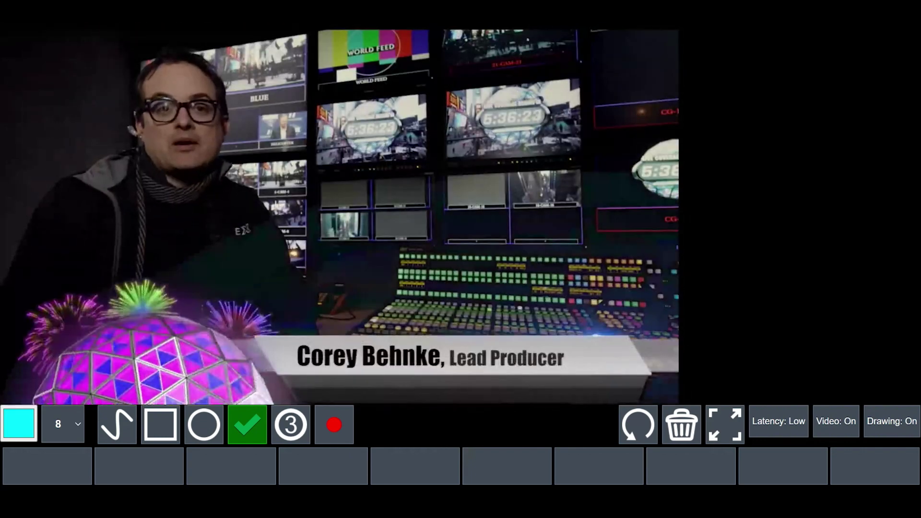
click(117, 424)
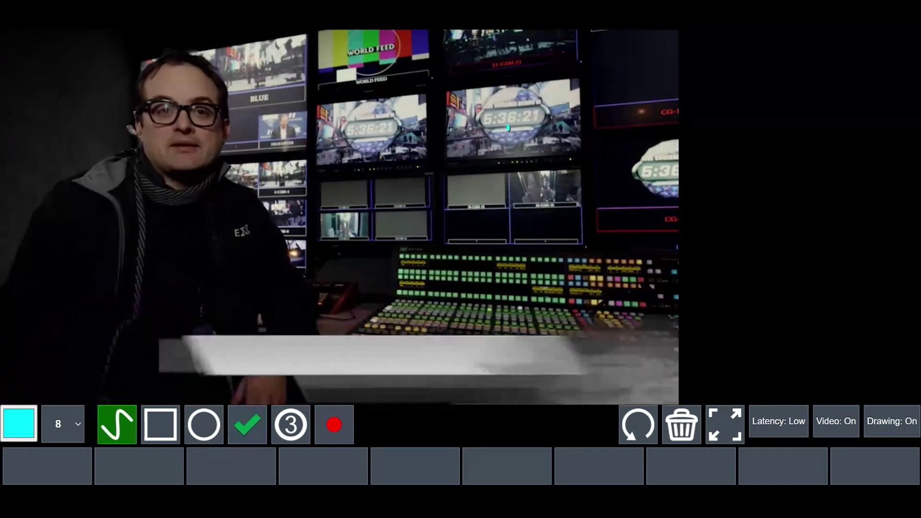
mouse_move(508, 128)
mouse_down()
mouse_move(384, 222)
mouse_move(507, 240)
mouse_move(506, 127)
mouse_up()
mouse_move(288, 186)
mouse_down()
mouse_move(216, 237)
mouse_move(288, 172)
mouse_up()
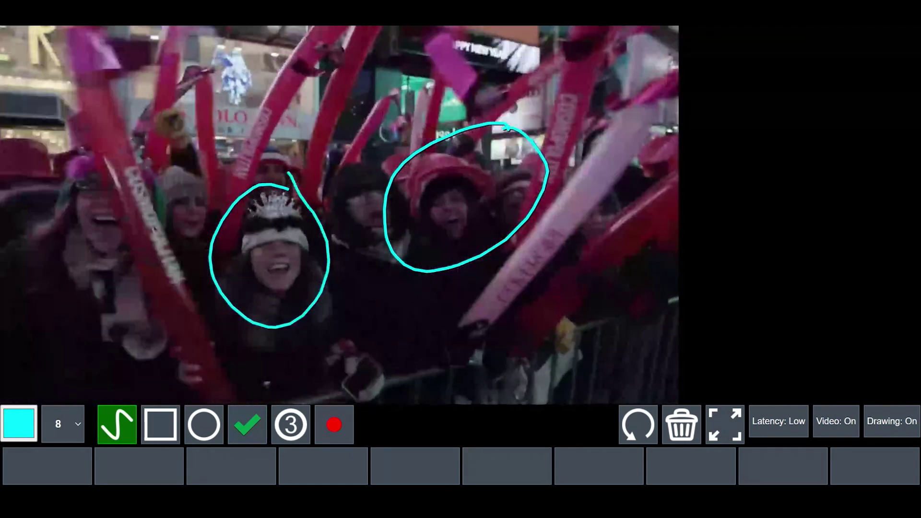
drag(647, 119, 644, 130)
mouse_move(526, 262)
mouse_down()
mouse_move(603, 227)
mouse_move(523, 293)
mouse_up()
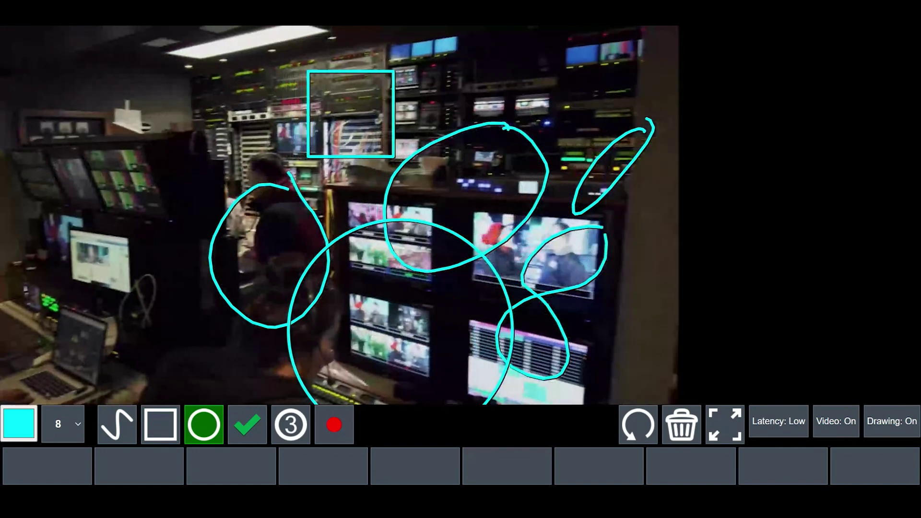
Step: Stamp numbered markers 1, 2 and 3 on the video
click(290, 424)
click(460, 83)
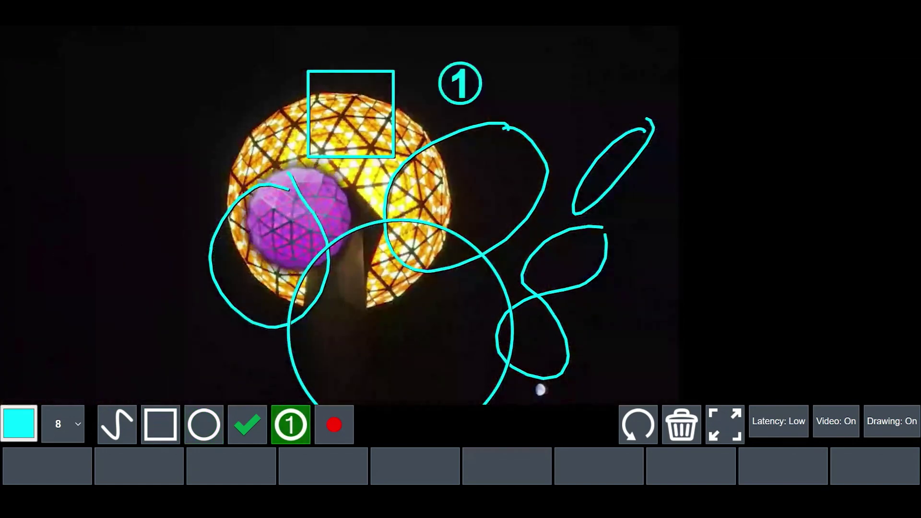
click(553, 82)
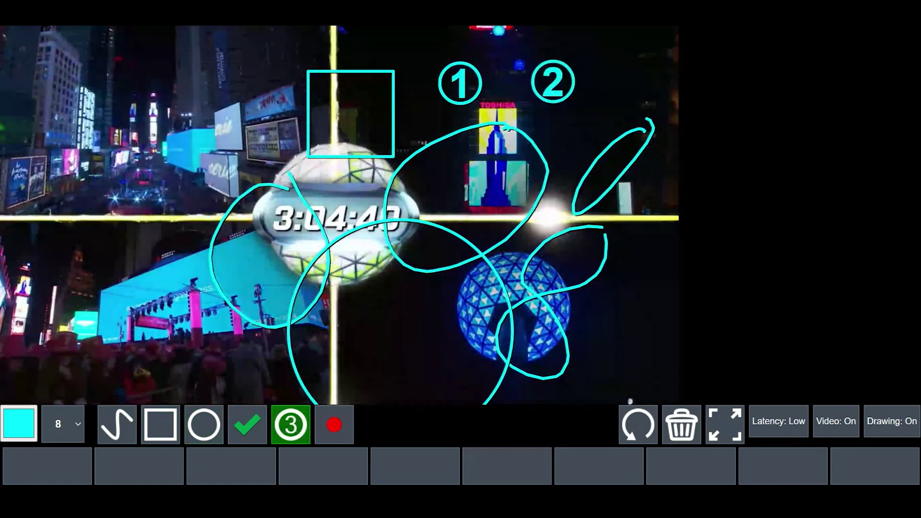
click(573, 235)
Step: Place a teal cylinder stamp at the left of the frame
click(290, 424)
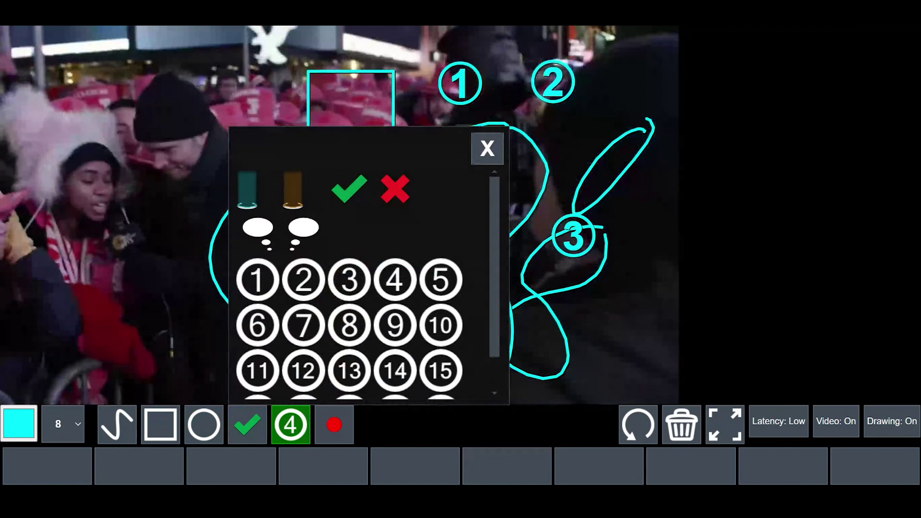
click(247, 189)
click(156, 192)
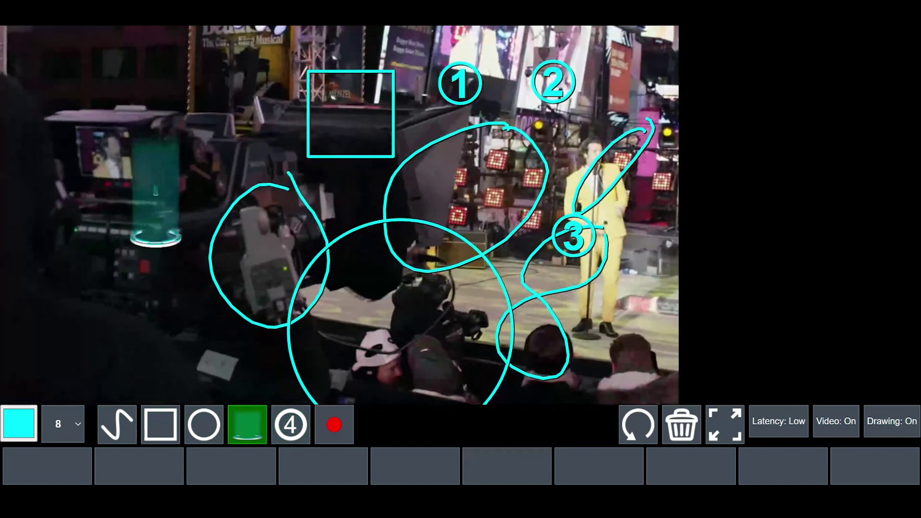